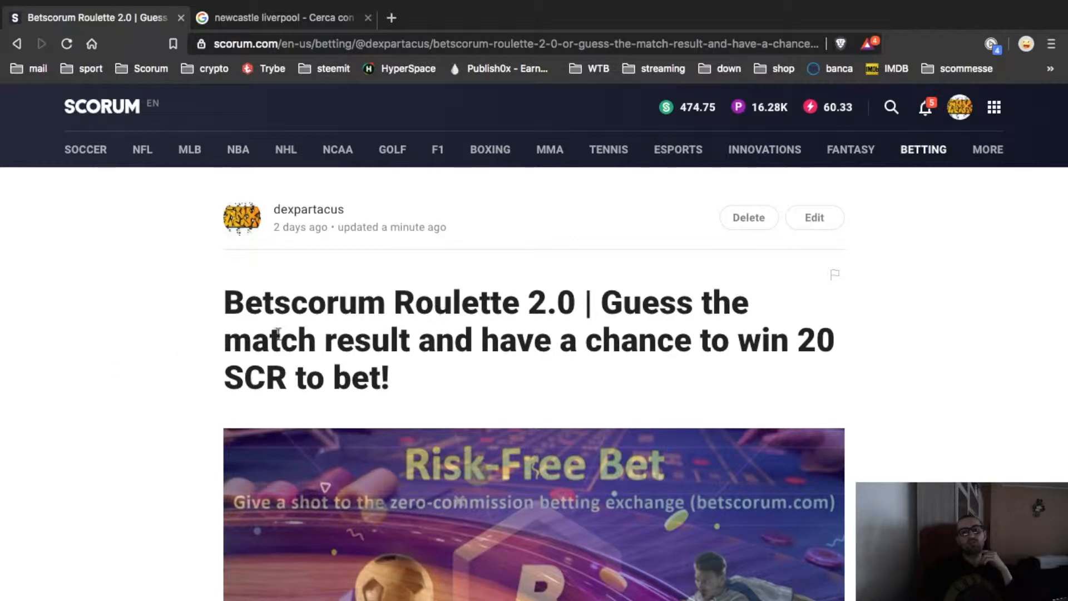
scroll(218, 383, down, 4)
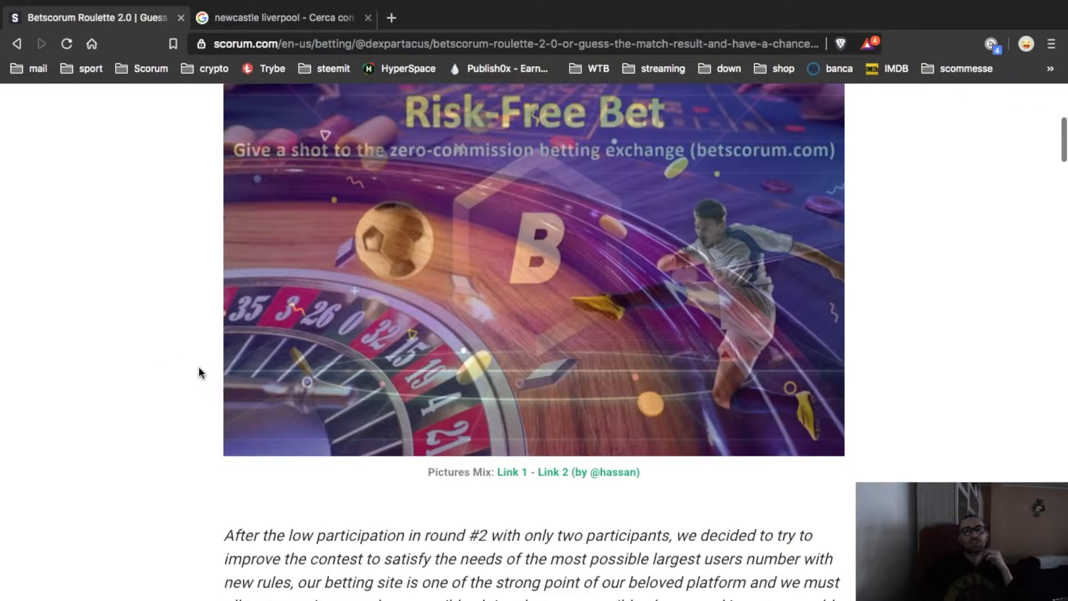
scroll(199, 373, down, 10)
scroll(199, 372, down, 1)
scroll(199, 373, down, 8)
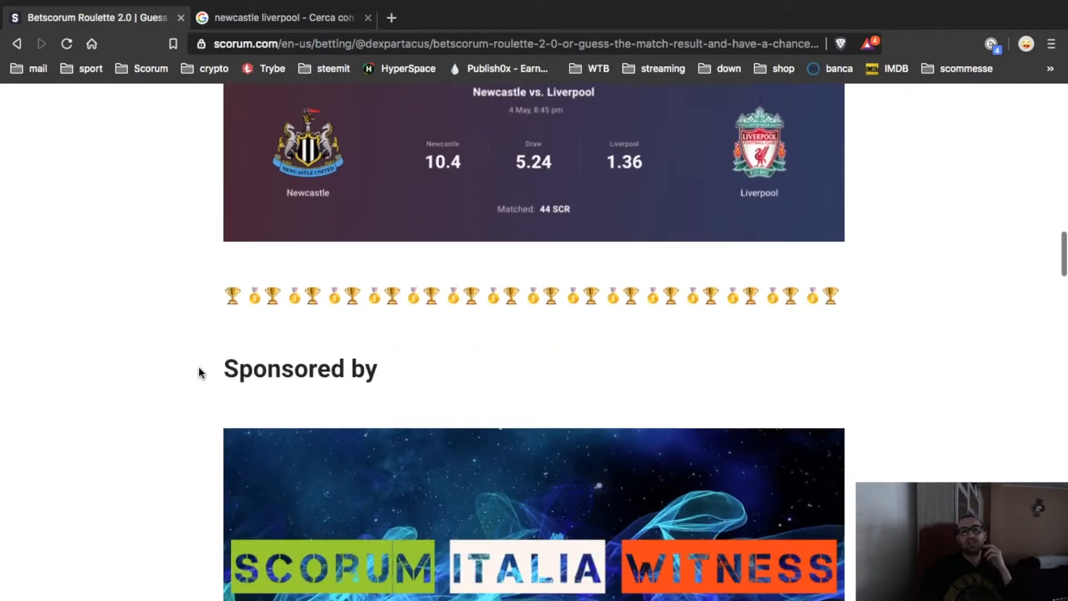
scroll(199, 372, up, 2)
scroll(192, 351, up, 2)
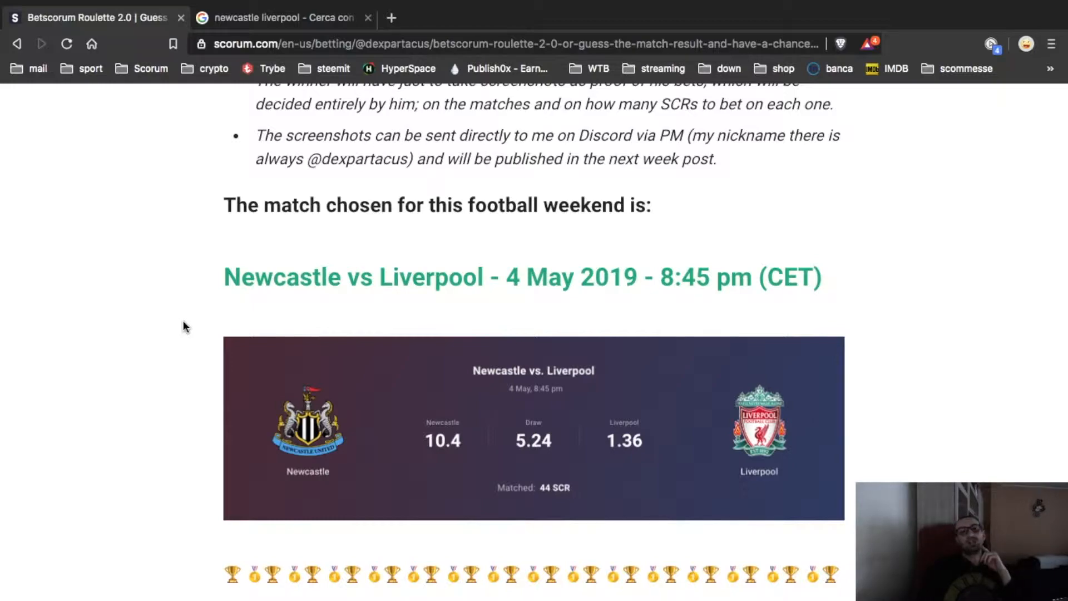
scroll(185, 327, down, 1)
scroll(185, 327, down, 3)
scroll(185, 326, down, 4)
scroll(185, 327, down, 3)
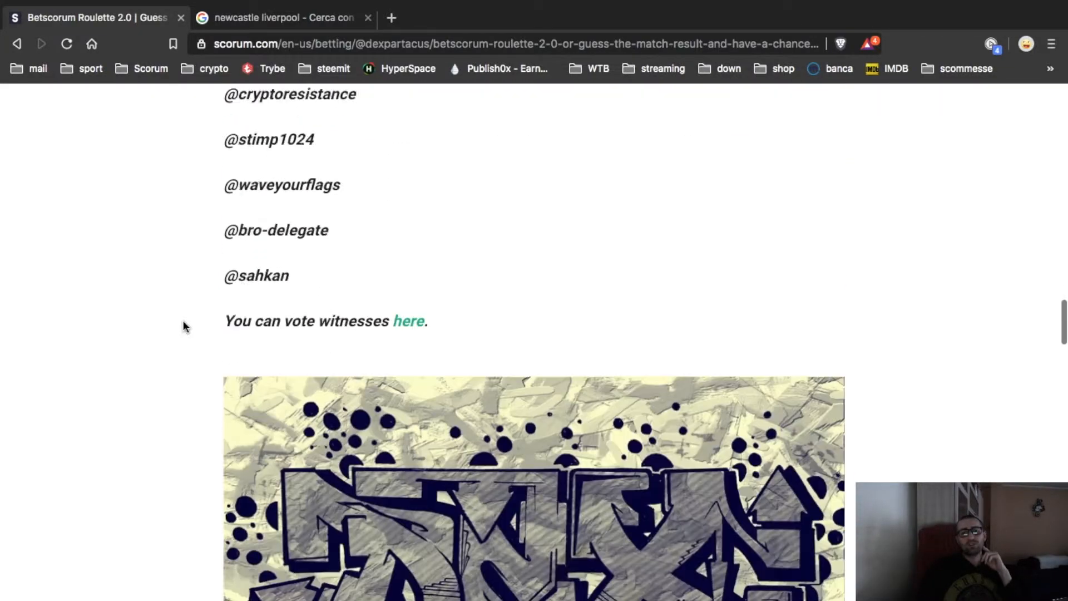
scroll(184, 323, down, 5)
scroll(183, 322, down, 5)
scroll(184, 322, down, 2)
scroll(184, 323, down, 5)
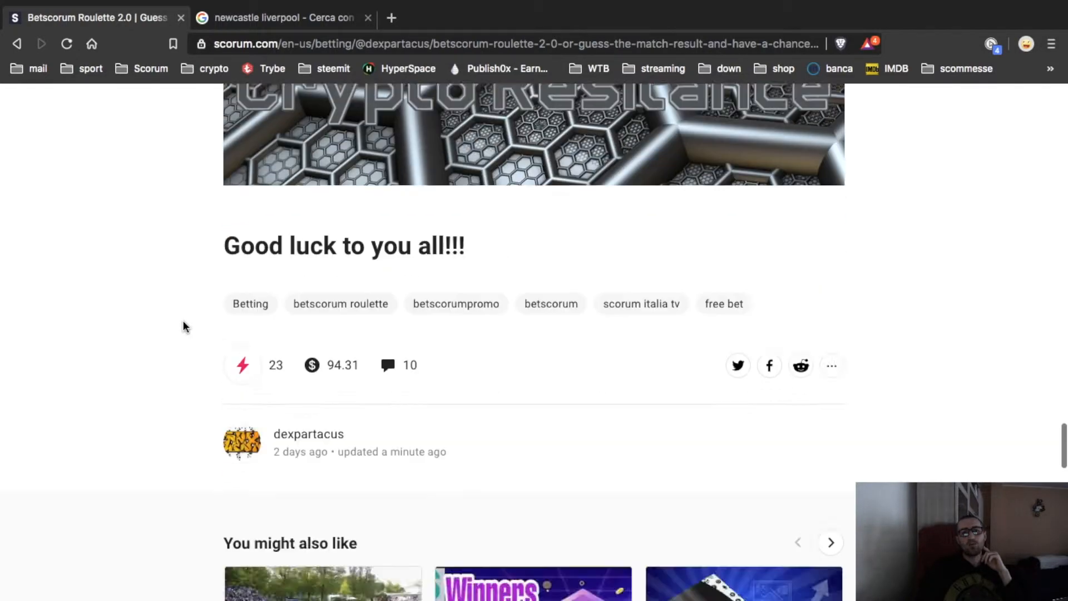
scroll(183, 326, down, 2)
scroll(184, 326, down, 4)
scroll(184, 326, down, 1)
scroll(184, 327, down, 2)
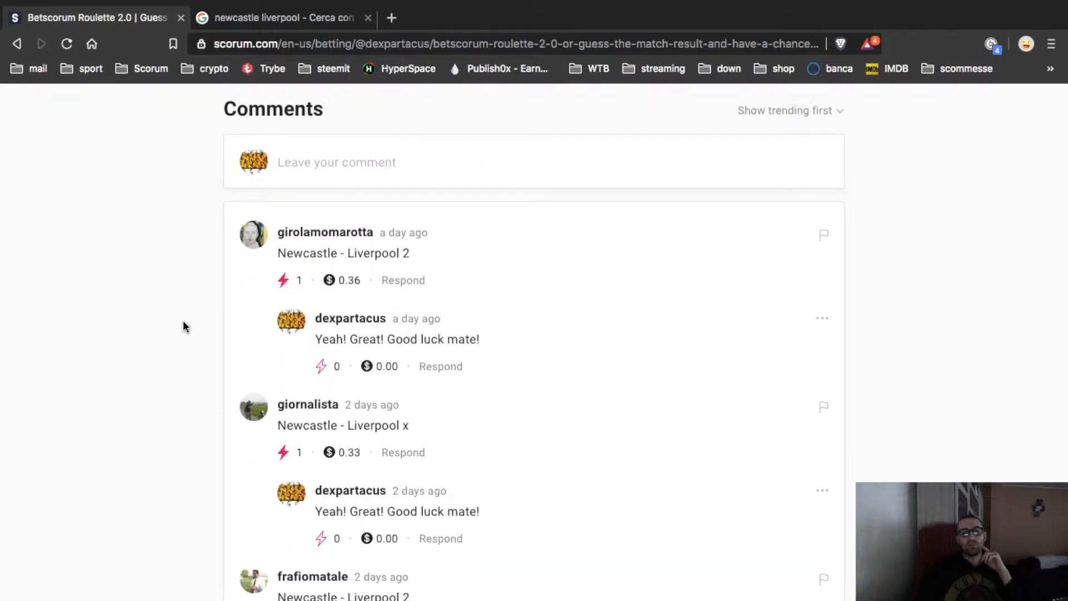
scroll(184, 326, down, 1)
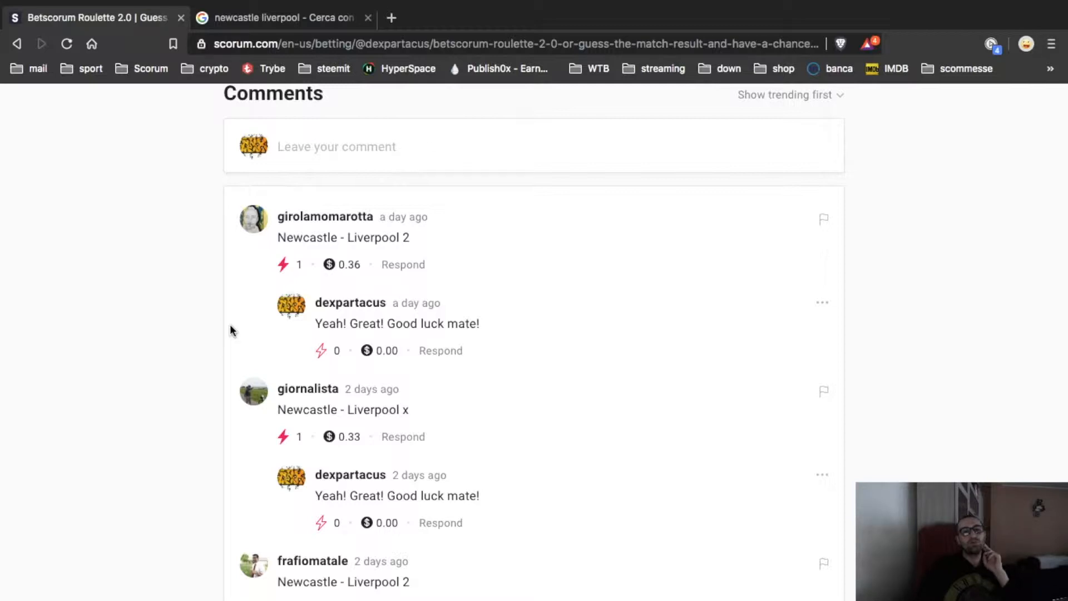
scroll(231, 330, down, 2)
scroll(231, 330, down, 2)
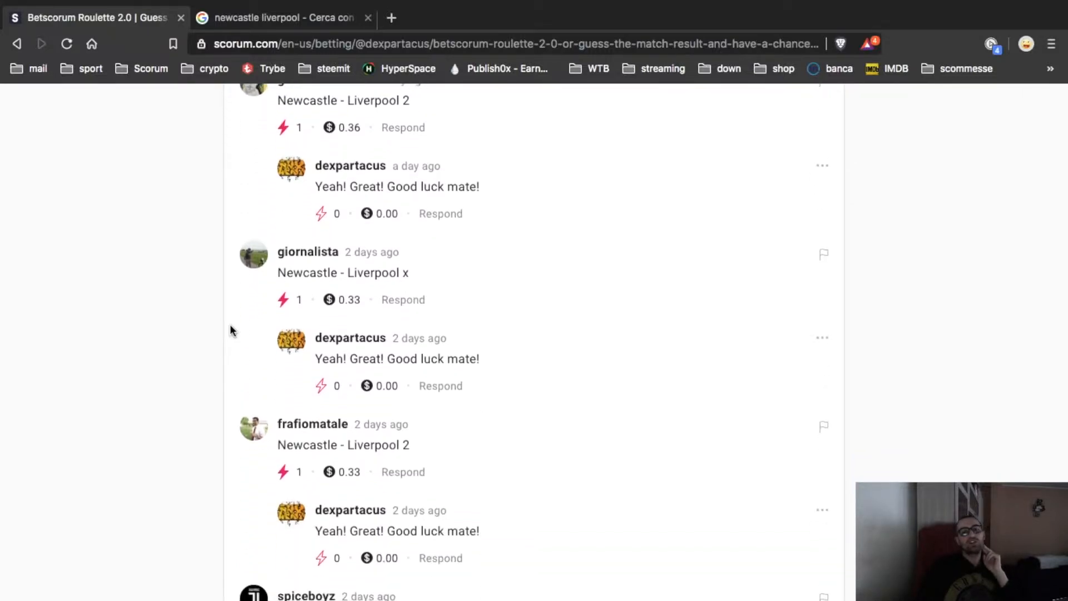
scroll(230, 330, down, 1)
scroll(231, 330, down, 1)
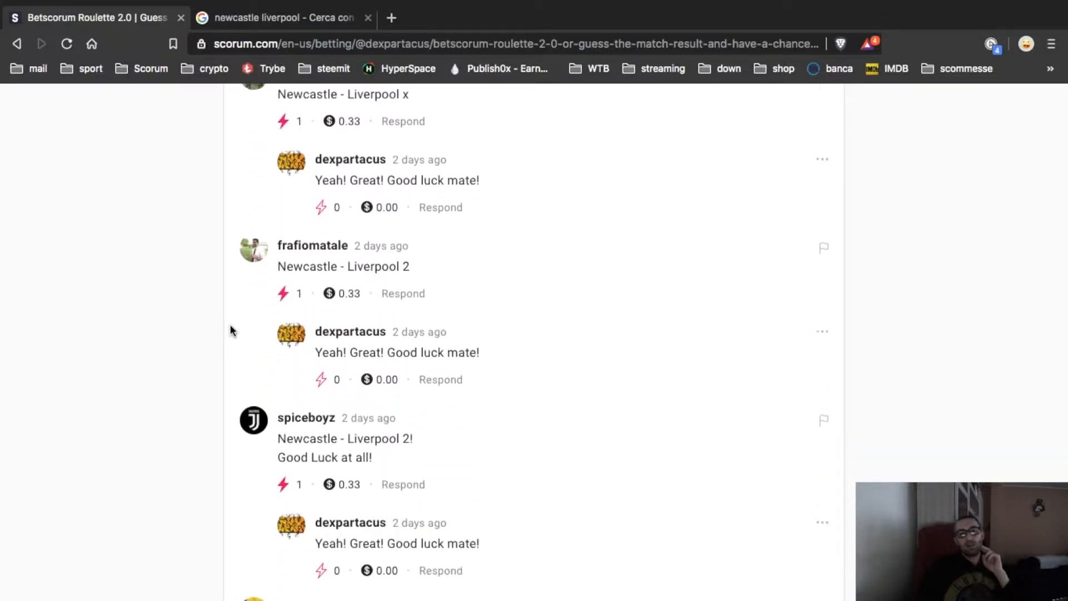
scroll(230, 330, down, 2)
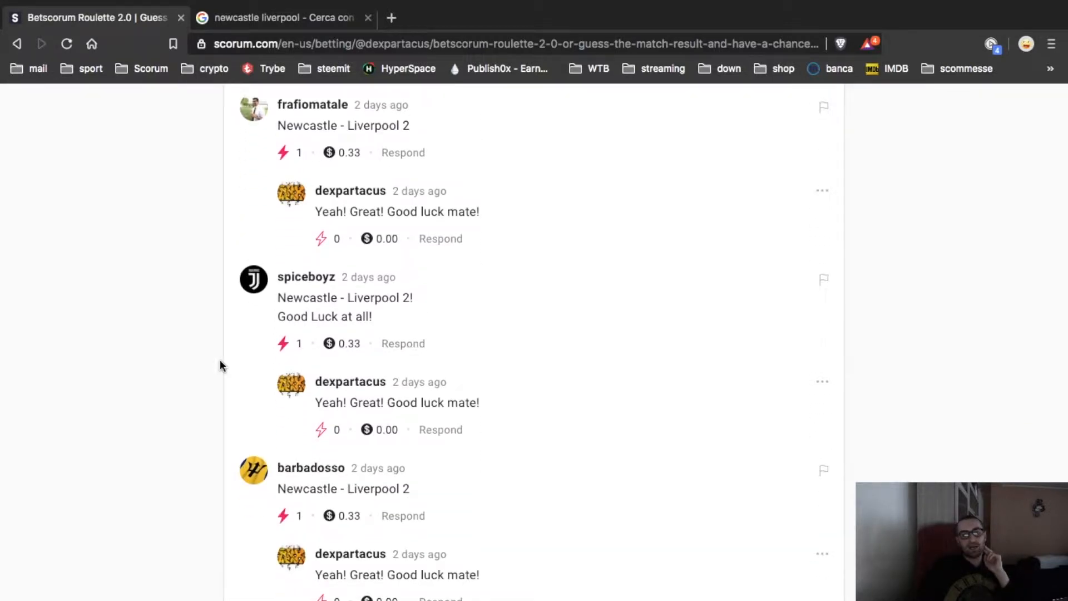
scroll(220, 365, down, 2)
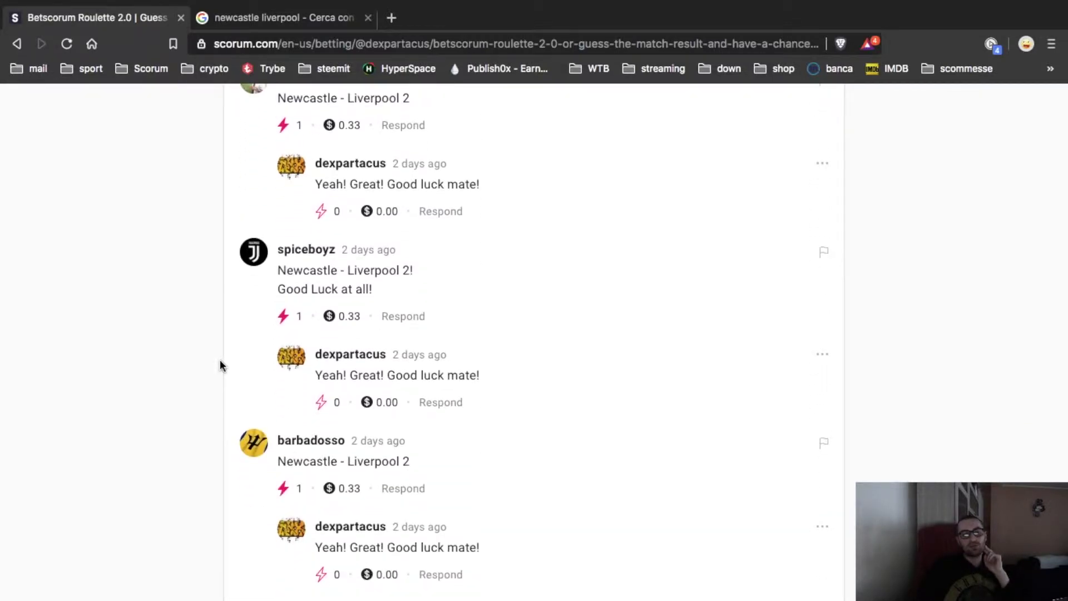
Step: Check the Newcastle 2–3 Liverpool score in the Google tab, then return to the contest post
click(285, 19)
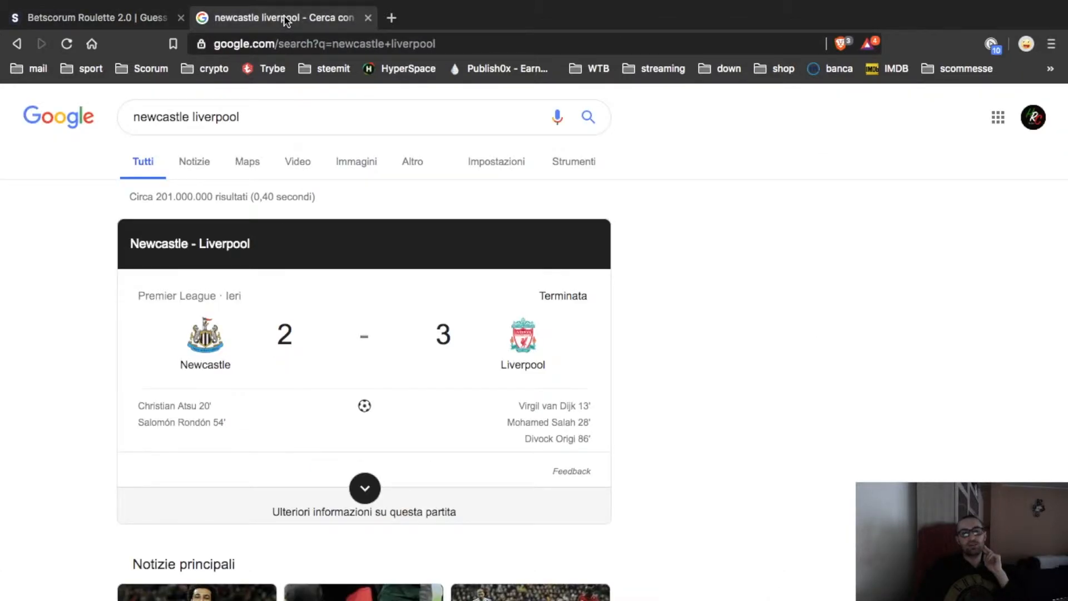
click(133, 15)
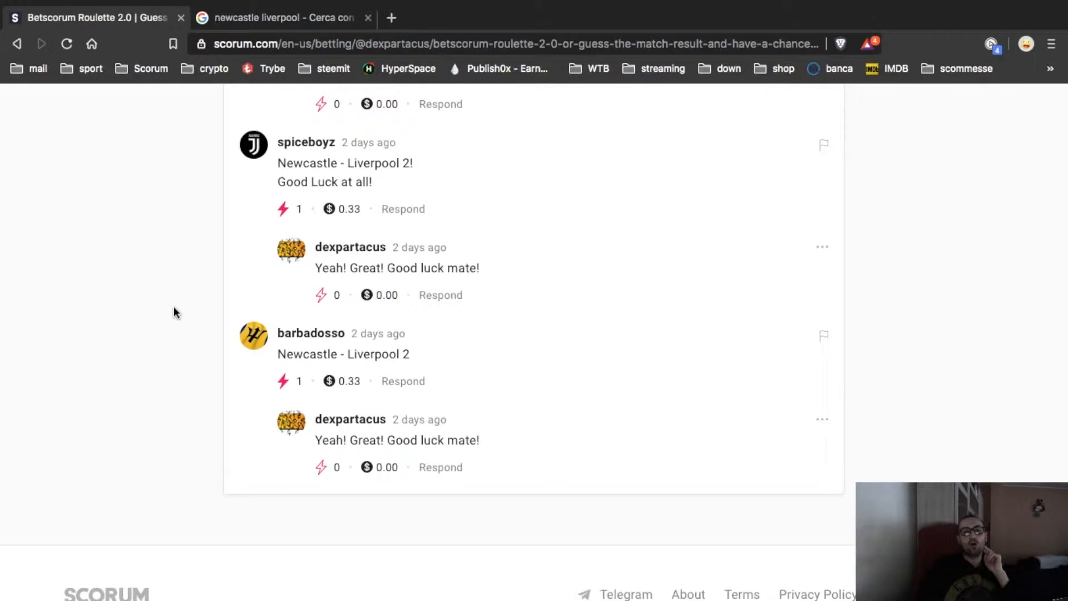
scroll(179, 193, up, 2)
scroll(179, 193, up, 5)
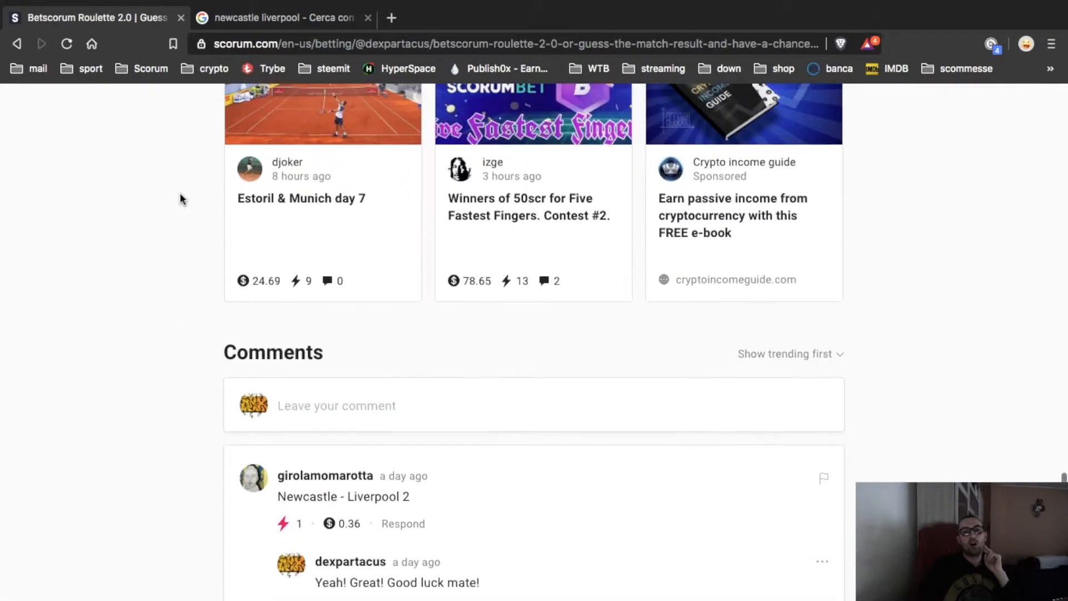
scroll(180, 194, up, 5)
scroll(180, 194, up, 5)
scroll(180, 193, up, 3)
scroll(180, 193, up, 2)
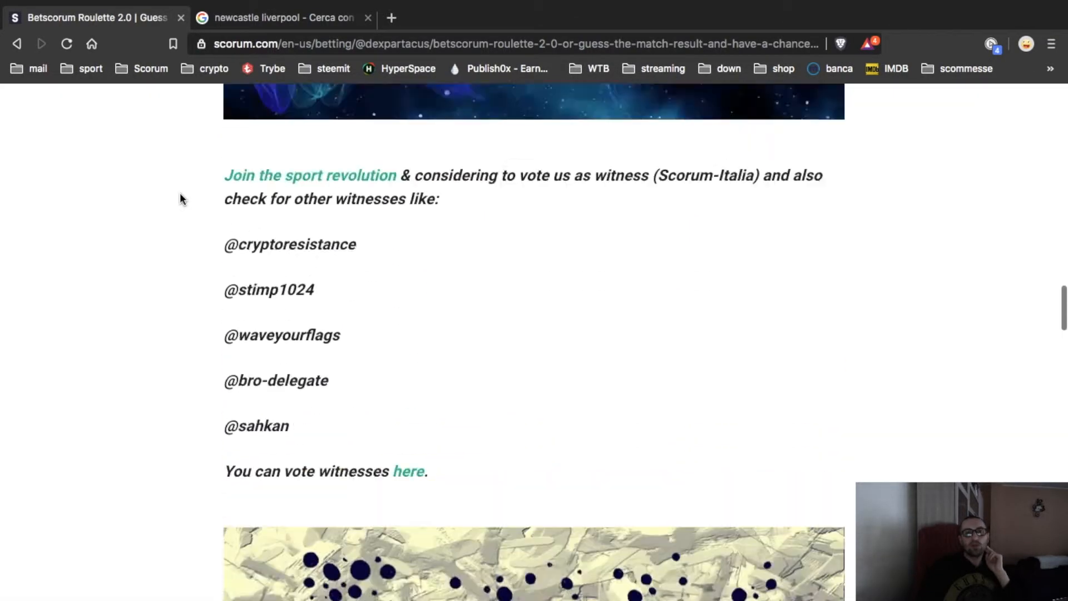
scroll(180, 194, up, 5)
scroll(180, 193, up, 4)
scroll(180, 198, up, 5)
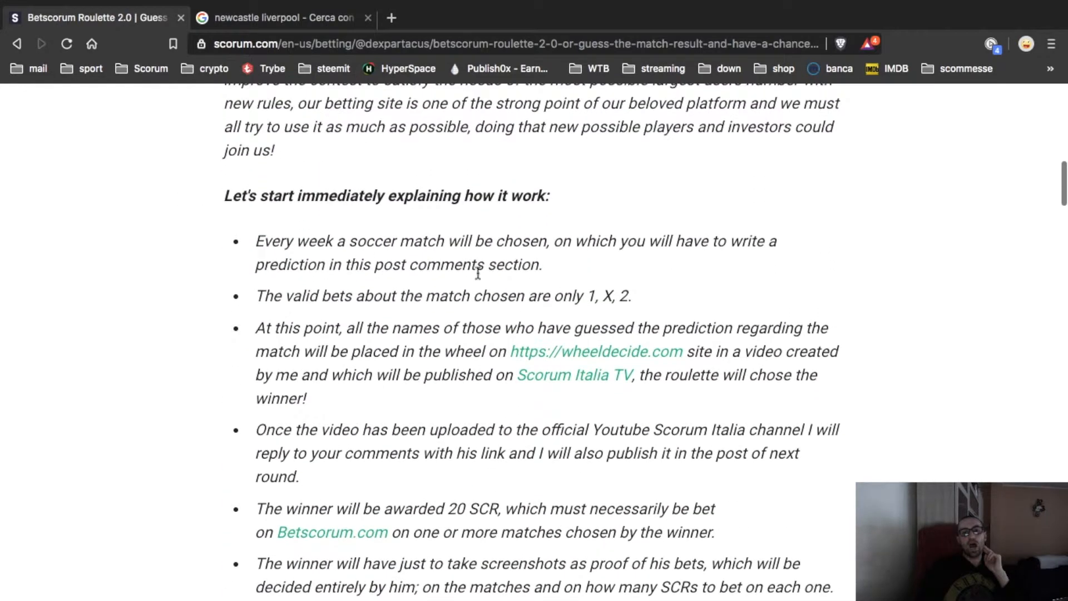
Step: Follow the wheeldecide.com link in the rules to load the Wheel Decide site
click(562, 353)
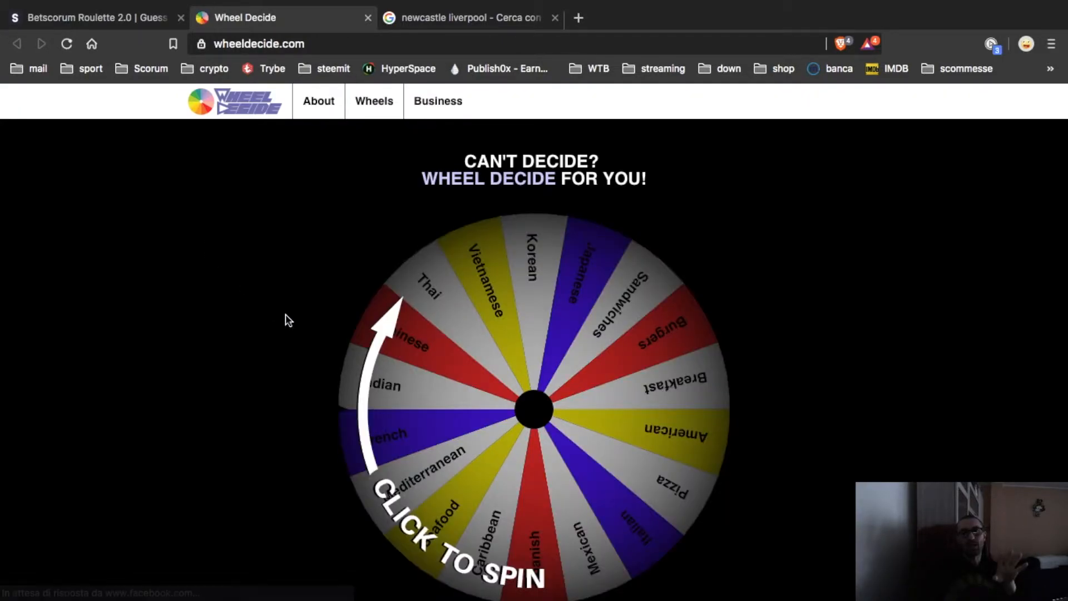
scroll(310, 358, down, 1)
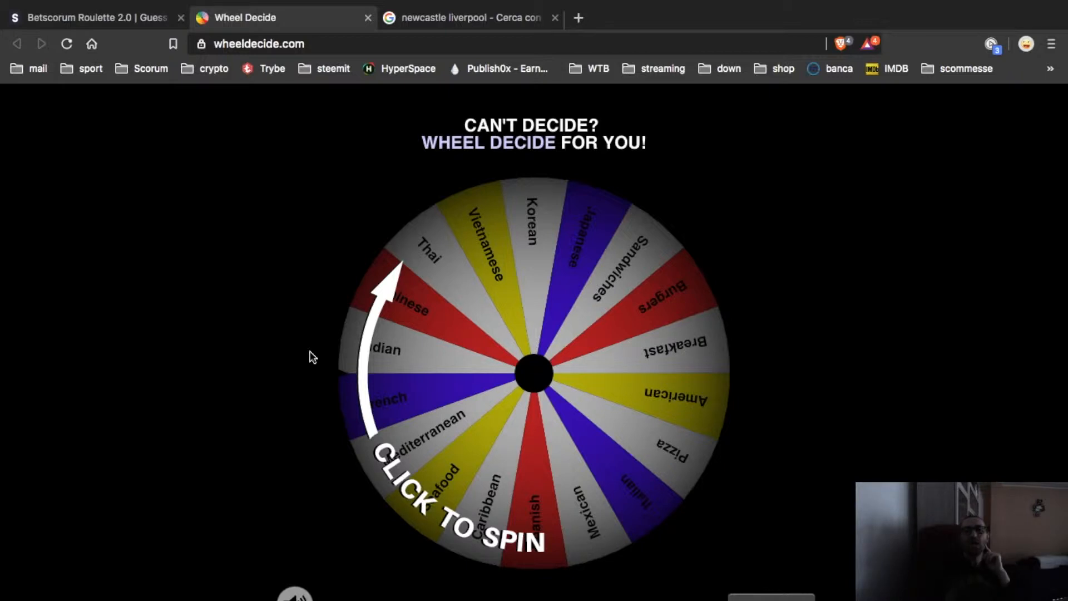
scroll(300, 351, down, 2)
scroll(261, 358, down, 2)
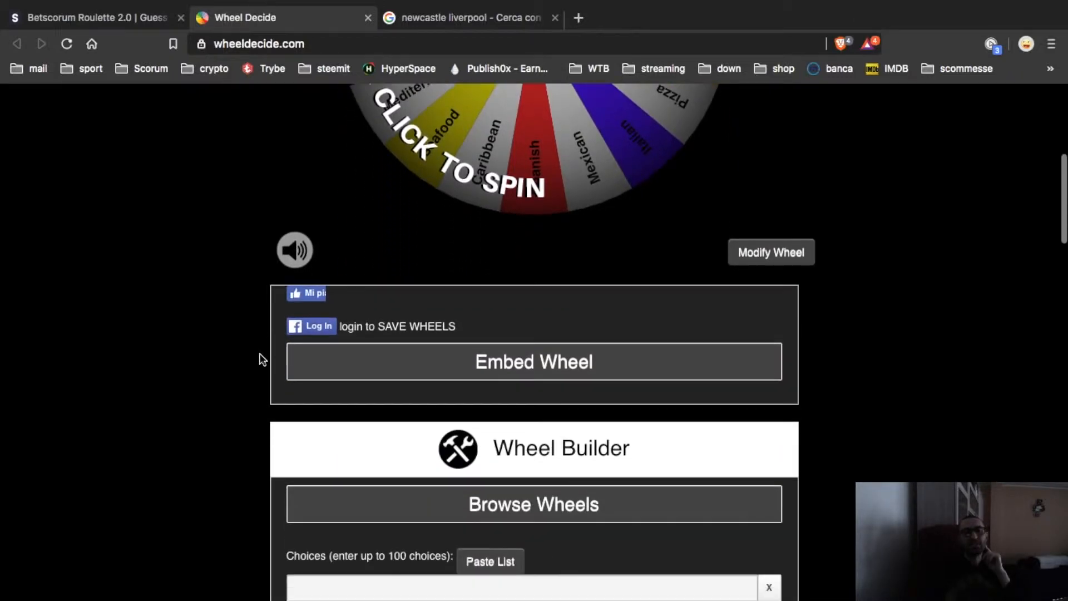
scroll(260, 358, down, 1)
scroll(260, 358, down, 2)
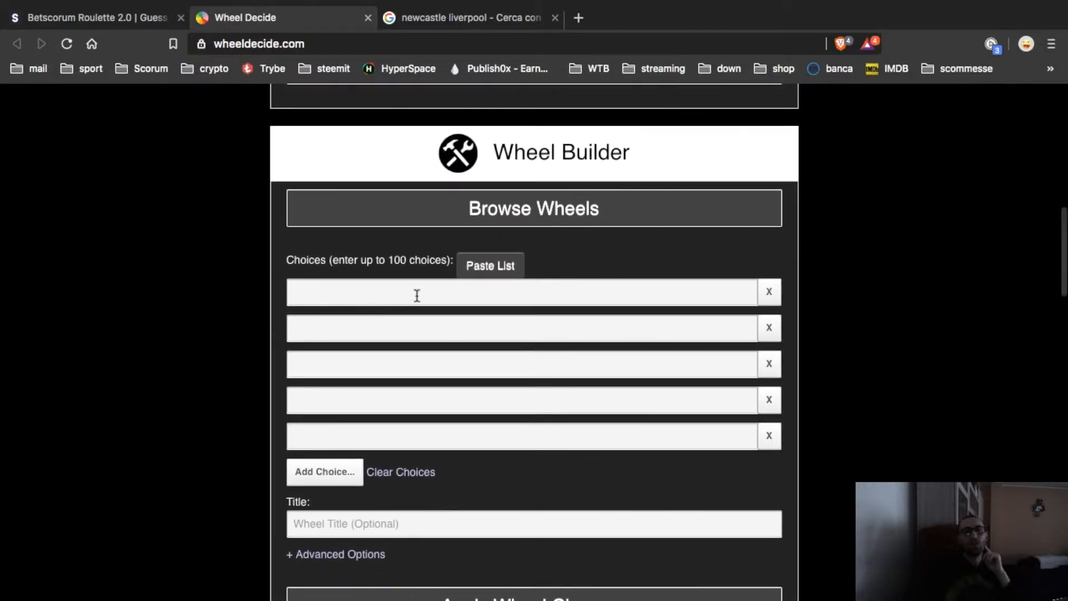
Step: Activate the first empty Choices field in the Wheel Builder
click(417, 296)
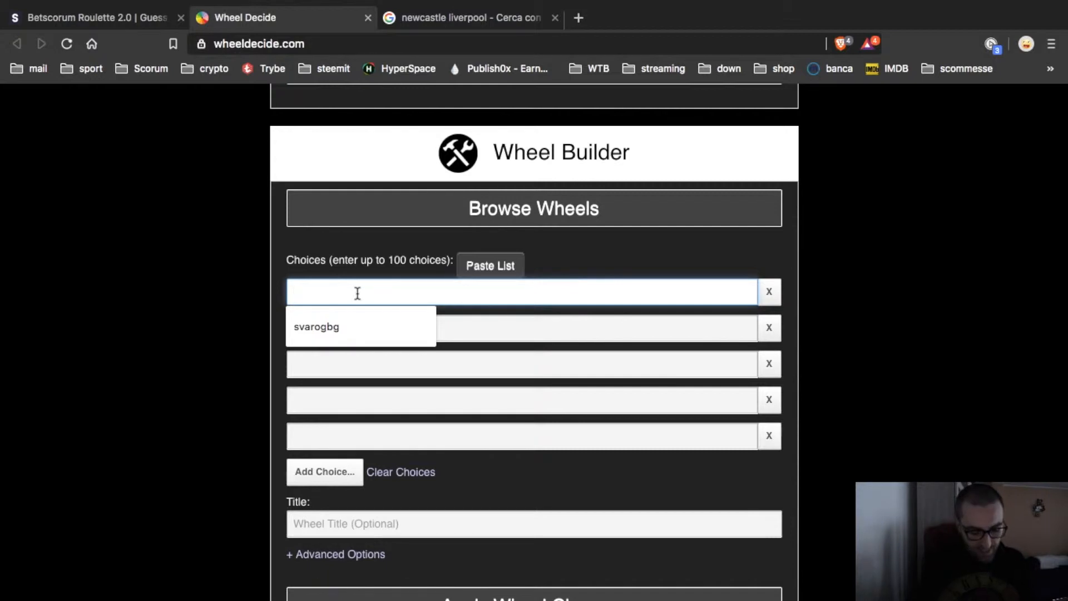
text(frafiomatale)
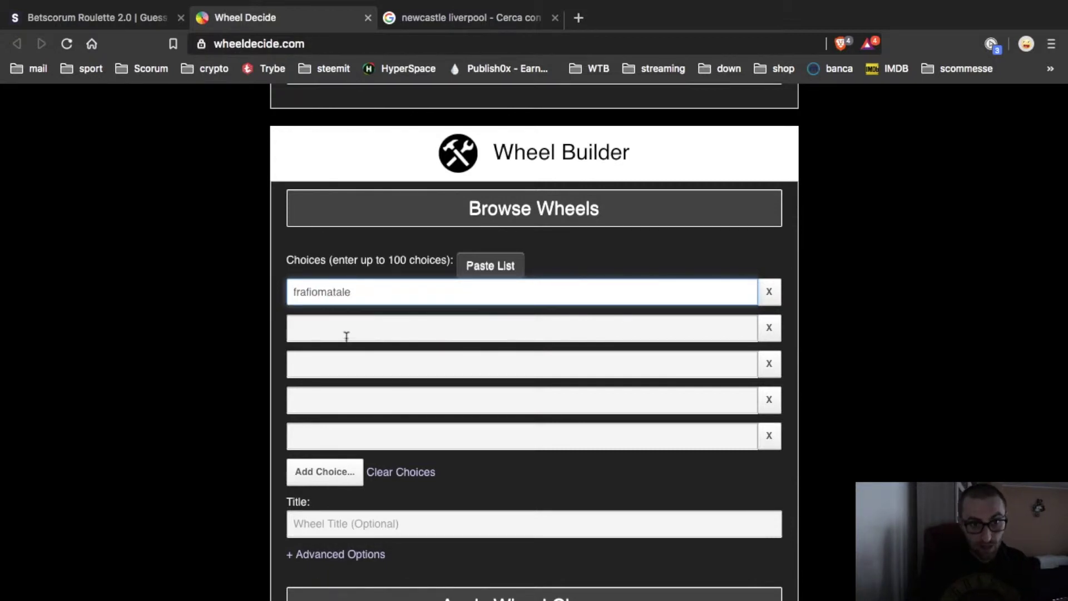
Step: Enter frafiomatale, spiceboyz (fixing 'soiceboyz'), girolamomarotta and barbadosso, and apply them to the wheel
click(346, 334)
text(soiceboyz)
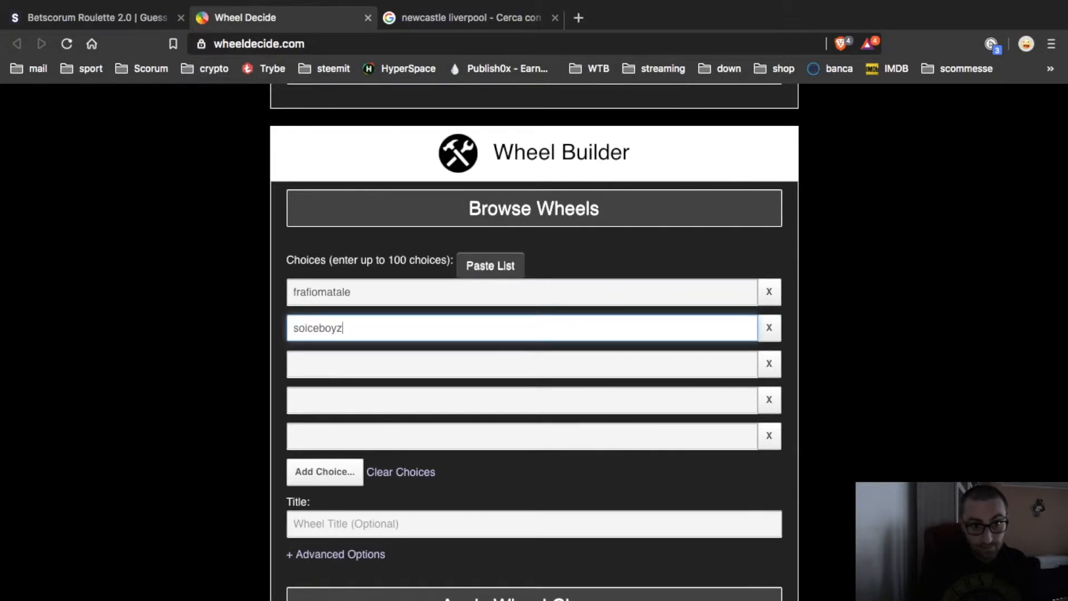
click(334, 353)
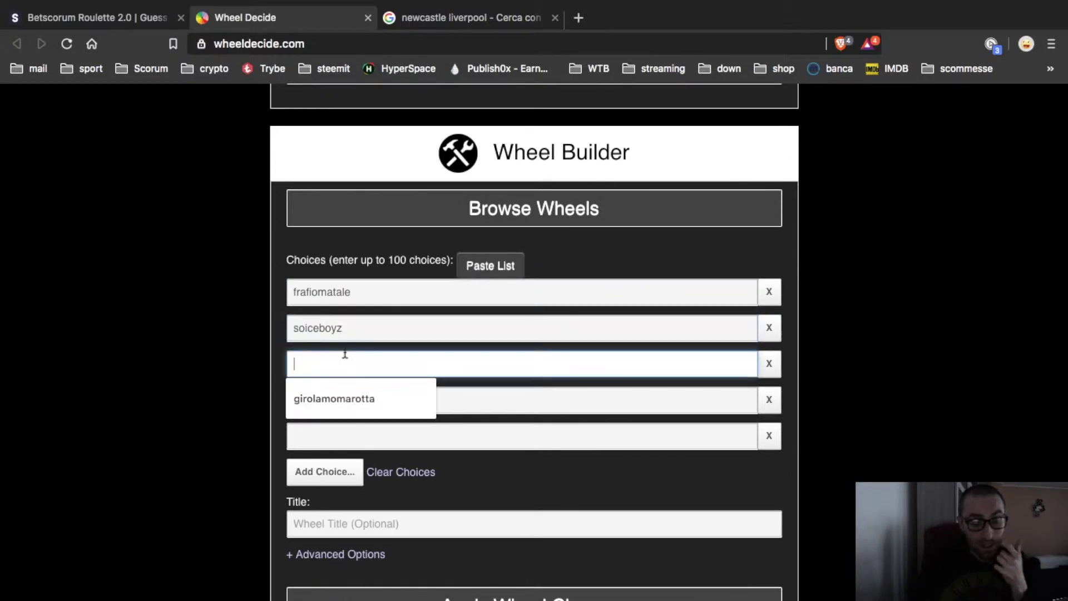
click(305, 330)
key(BackSpace)
text(p)
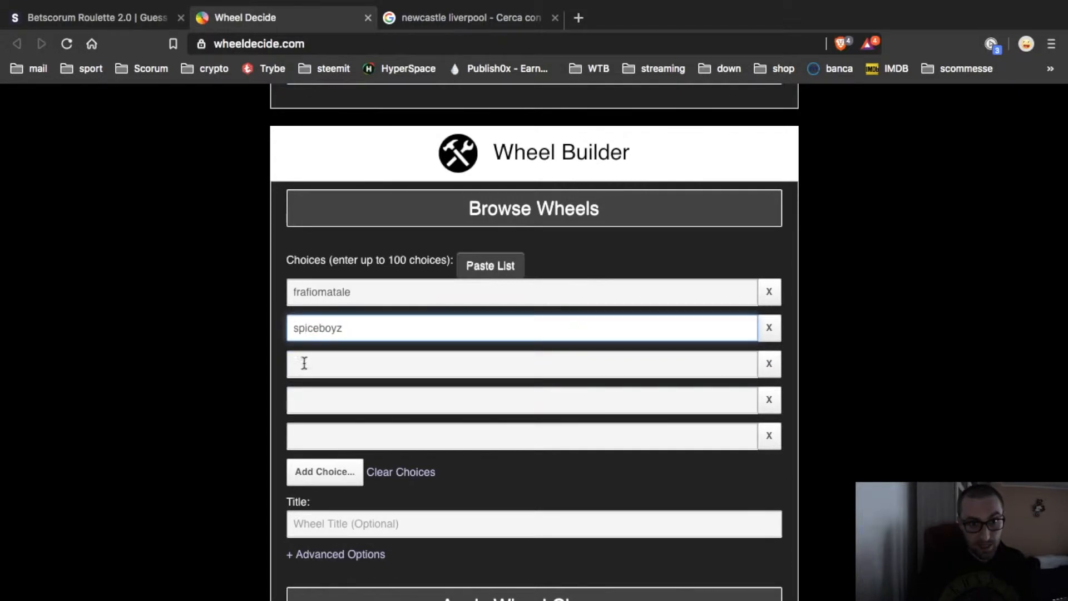
click(305, 363)
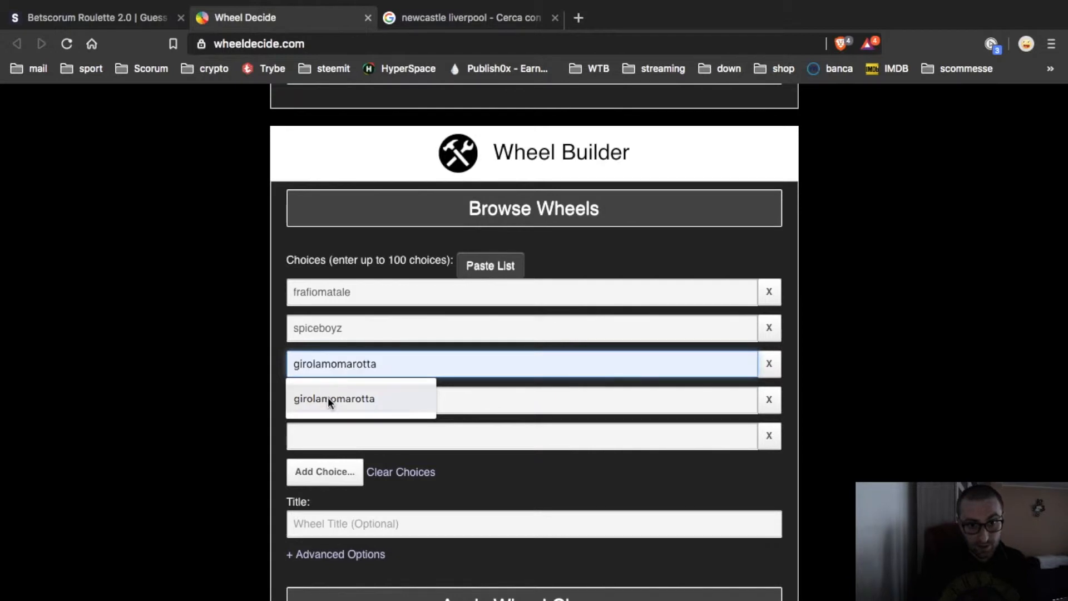
click(329, 399)
text(barbadosso)
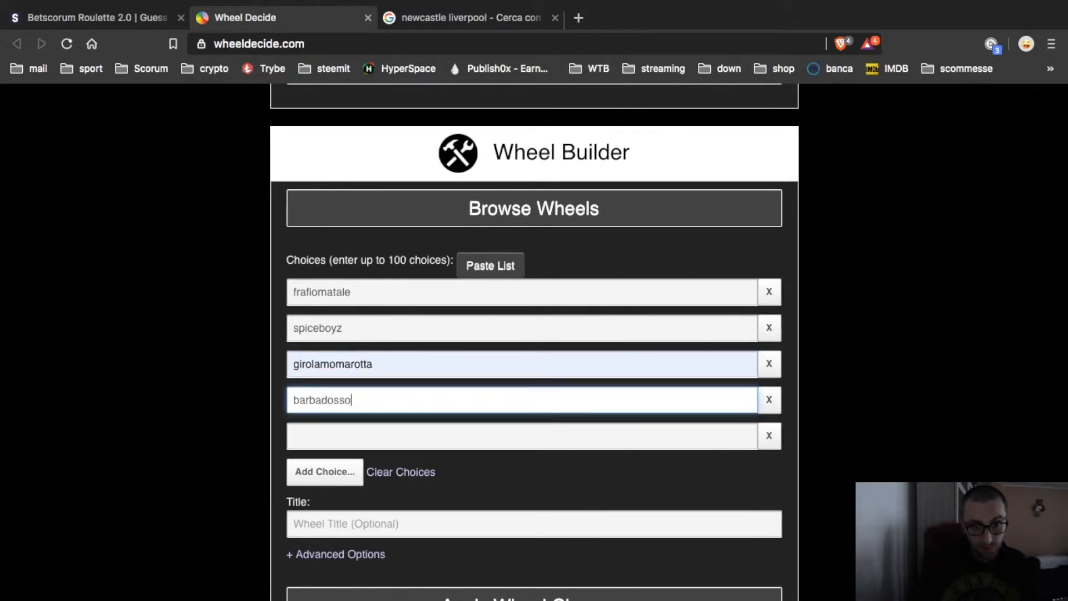
click(260, 391)
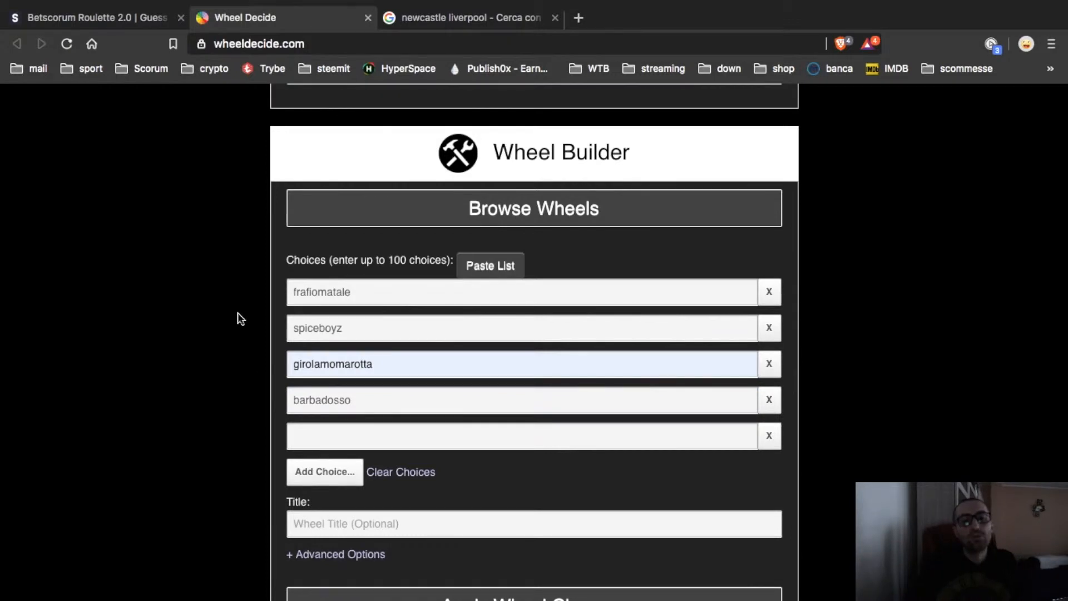
scroll(239, 317, down, 4)
click(574, 467)
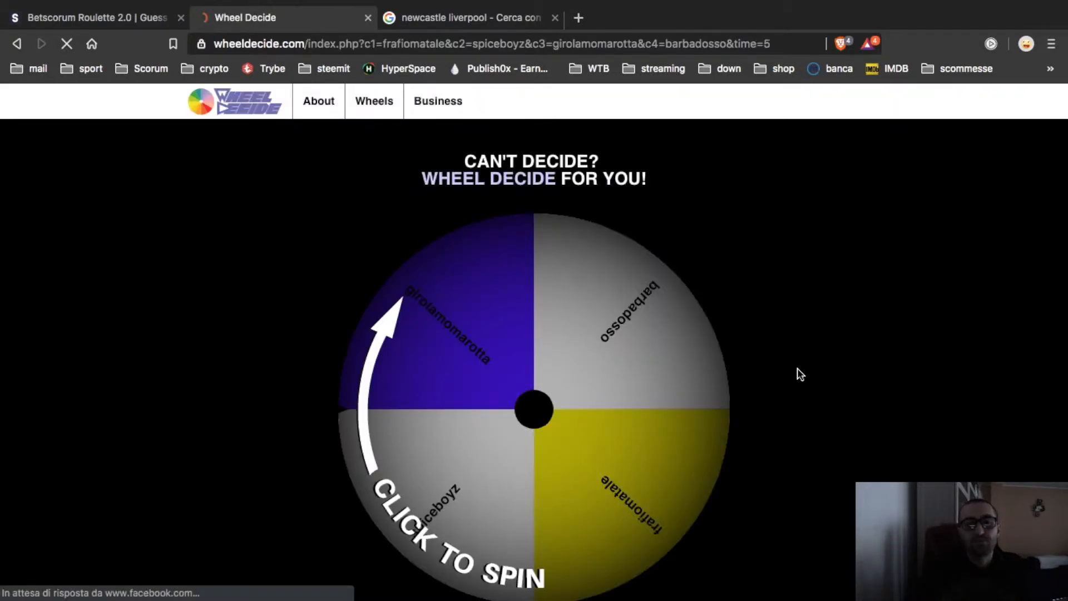
click(464, 418)
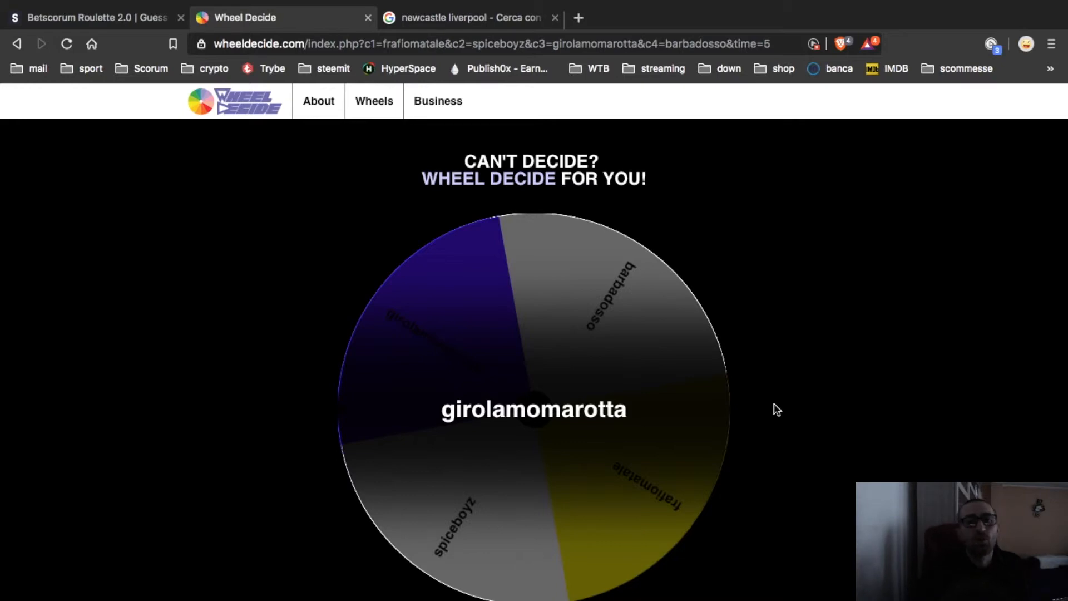
Step: Switch back to the Betscorum Roulette 2.0 article to review the prediction comments
click(121, 18)
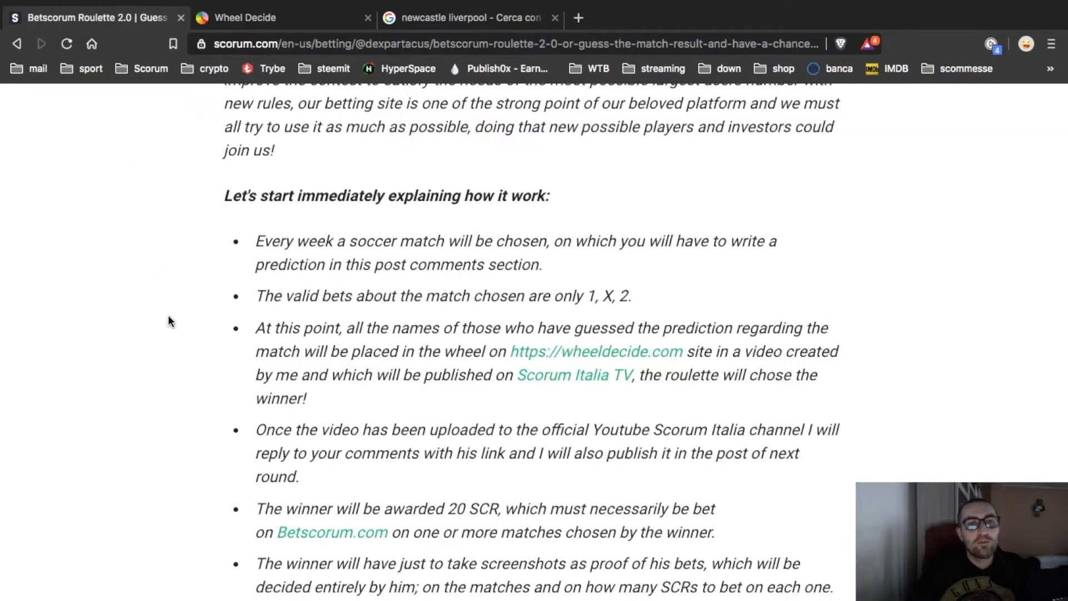
scroll(225, 367, down, 5)
scroll(177, 378, down, 3)
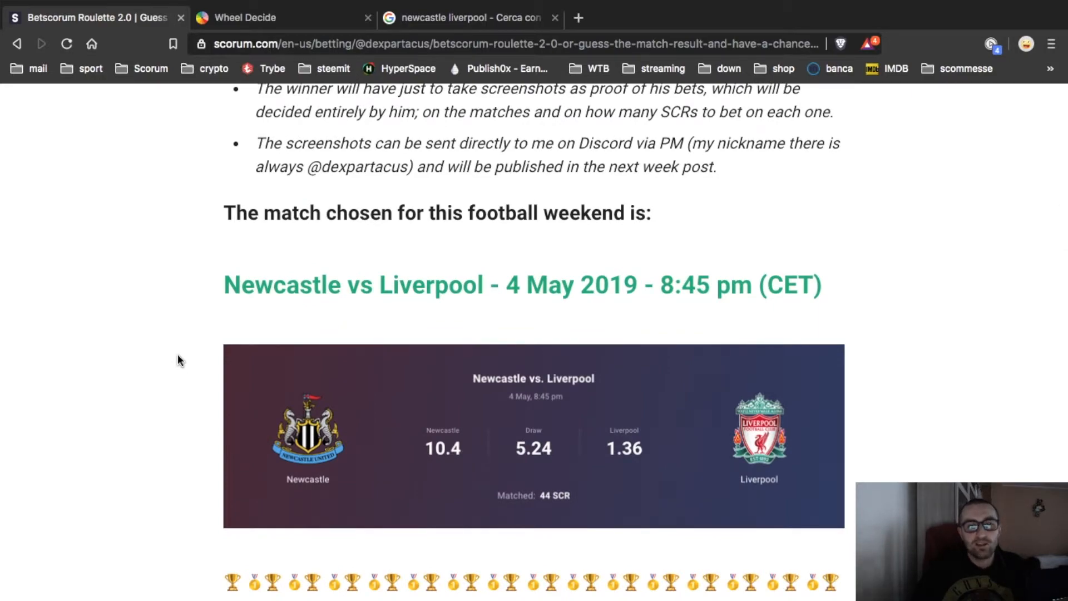
scroll(175, 394, down, 4)
scroll(174, 393, down, 5)
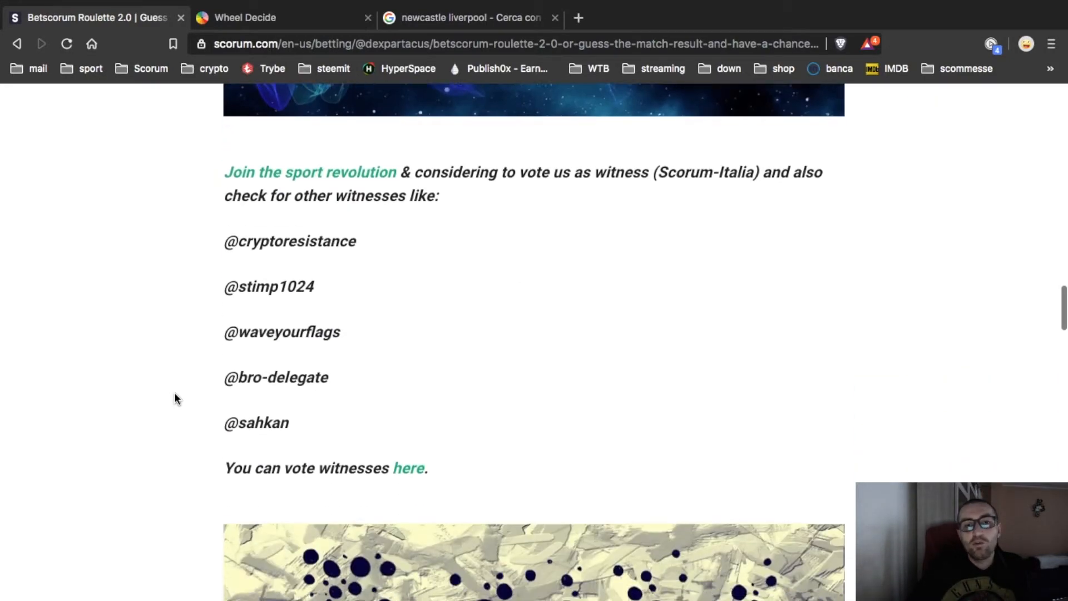
scroll(175, 393, down, 5)
scroll(175, 393, down, 5)
scroll(175, 394, down, 5)
scroll(175, 394, down, 5)
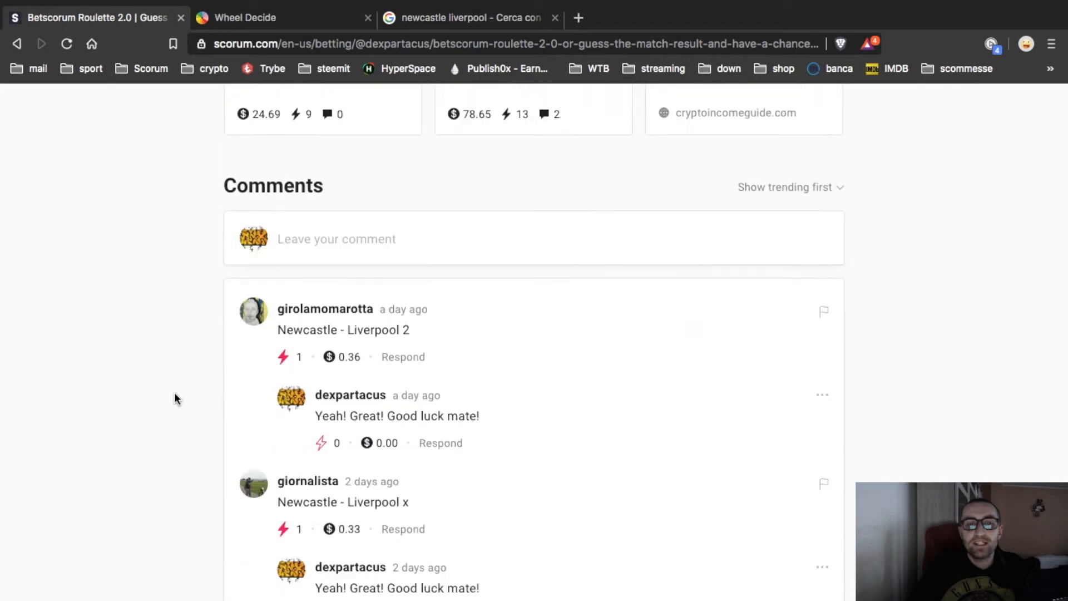
scroll(174, 394, down, 2)
scroll(174, 394, down, 1)
scroll(174, 393, down, 2)
scroll(175, 393, down, 3)
scroll(174, 393, down, 1)
scroll(174, 398, down, 5)
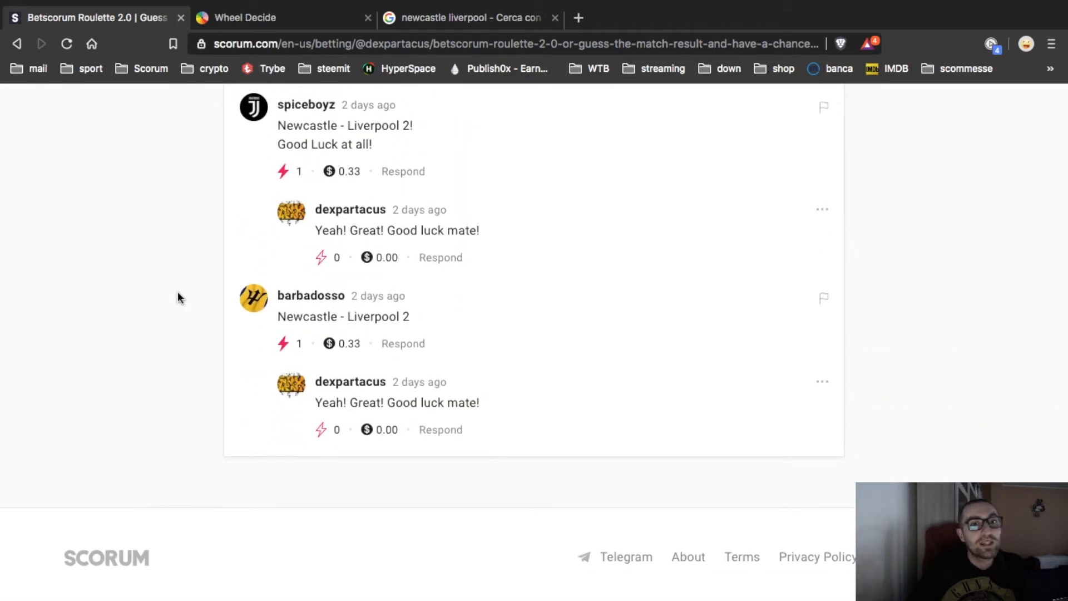
scroll(177, 298, up, 3)
scroll(177, 298, up, 10)
scroll(178, 298, up, 1)
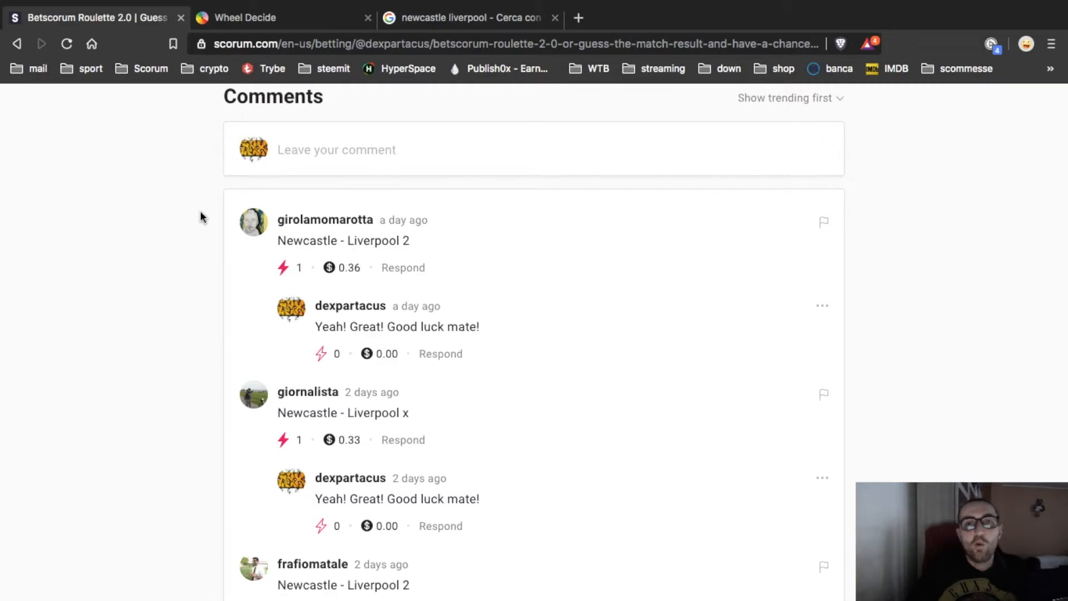
scroll(200, 211, up, 5)
scroll(199, 211, up, 5)
scroll(192, 205, up, 5)
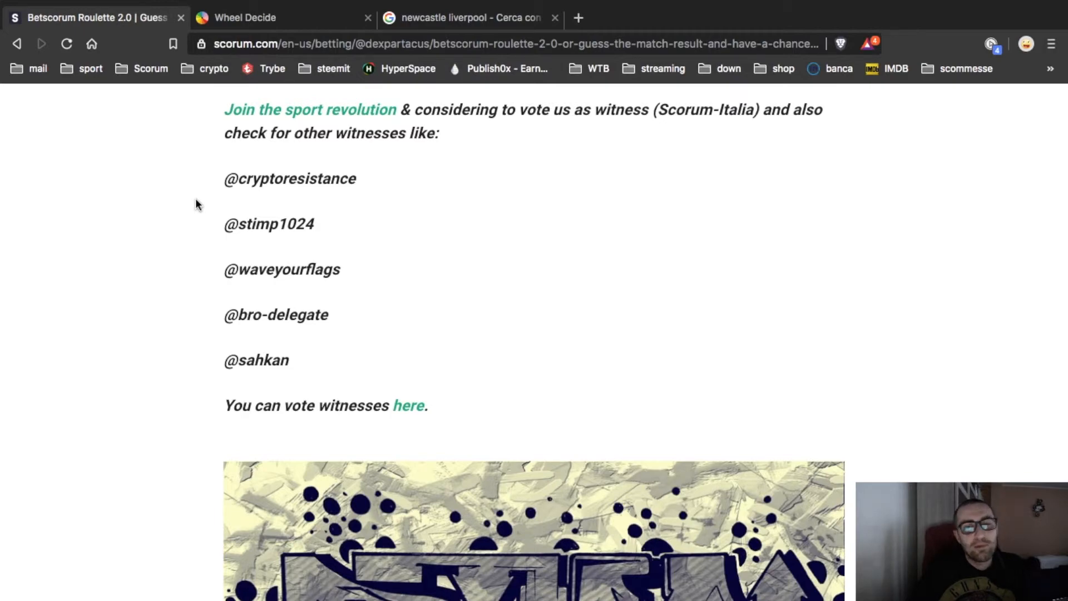
scroll(197, 199, up, 5)
scroll(196, 200, up, 4)
scroll(197, 200, up, 5)
scroll(196, 204, up, 3)
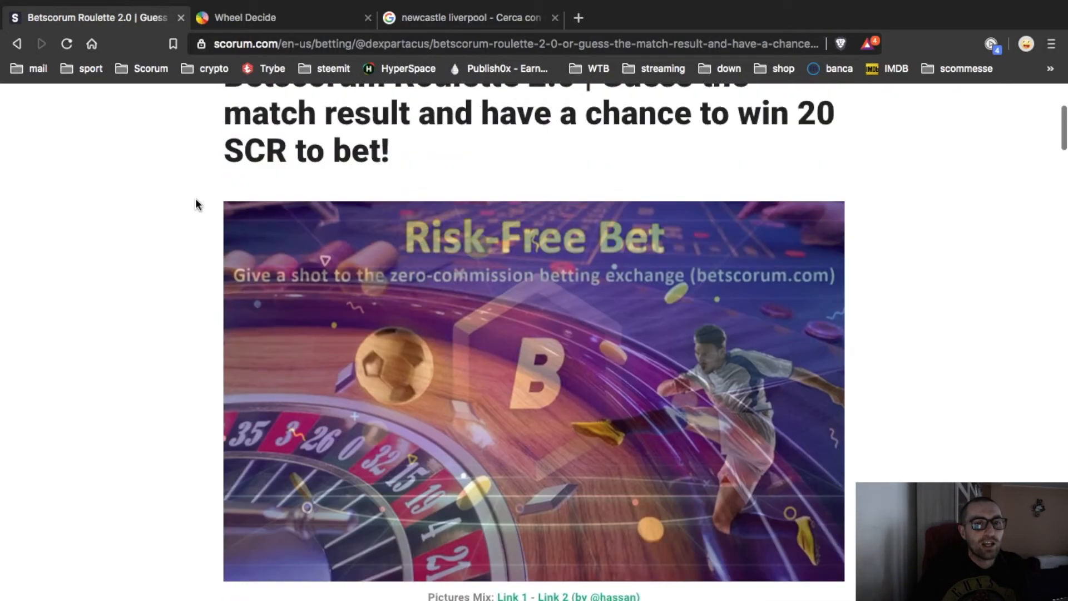
scroll(191, 250, up, 3)
scroll(187, 325, down, 4)
scroll(187, 324, down, 1)
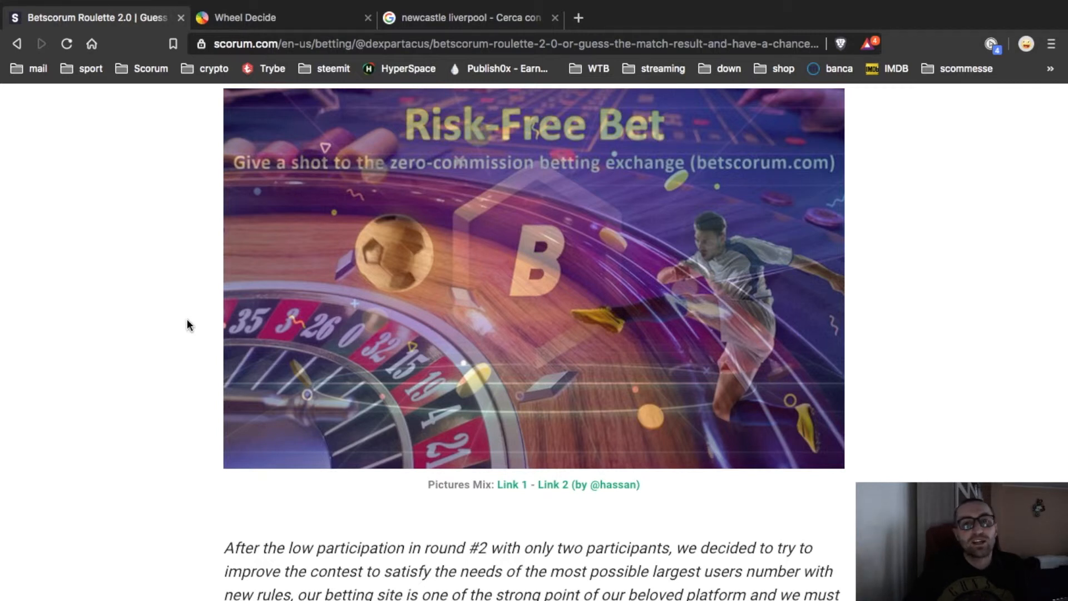
scroll(188, 324, up, 5)
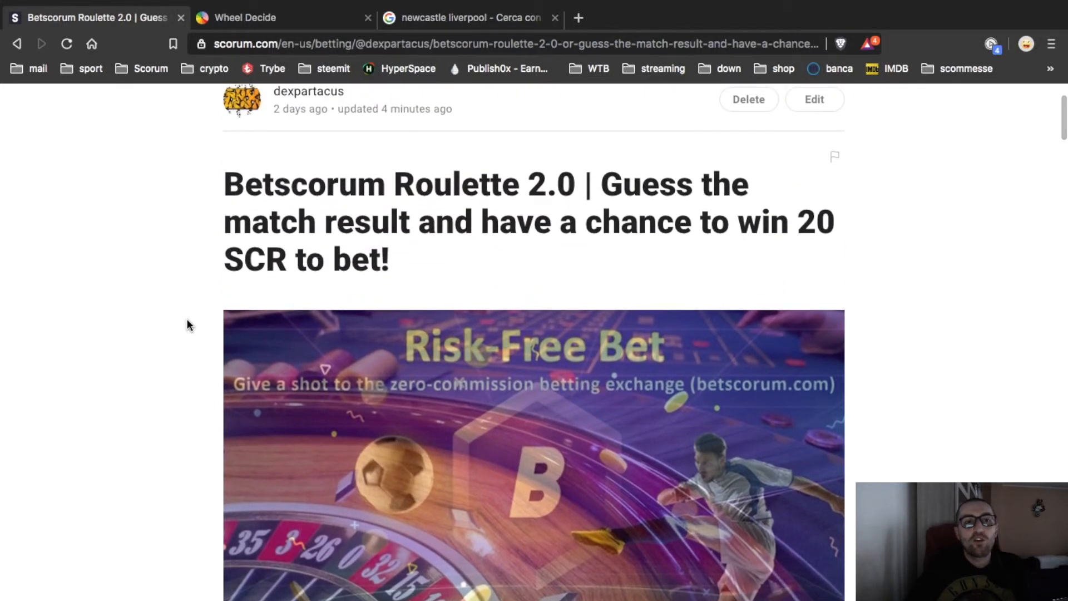